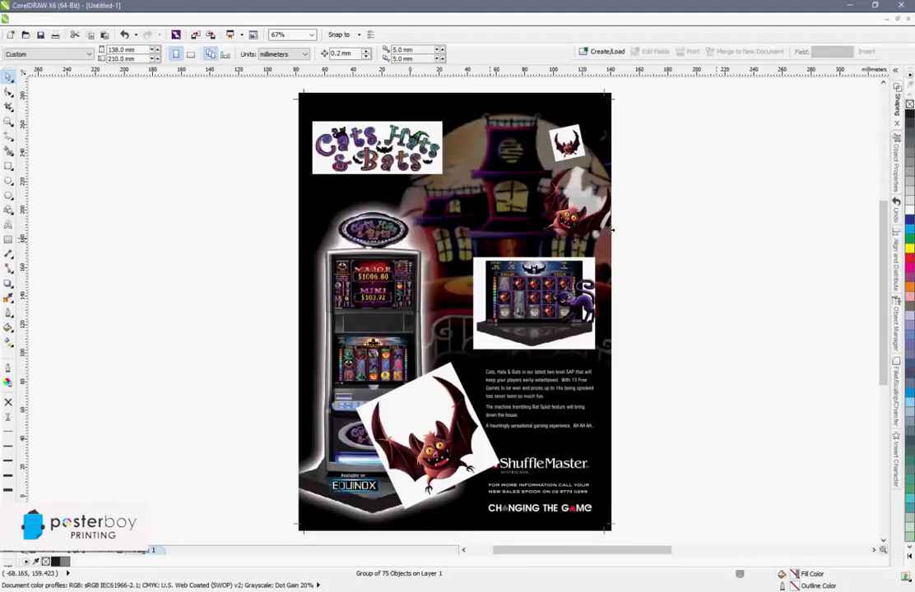
- Examine how the poster is built by selecting its grouped objects and the large tilted bat image
click(612, 230)
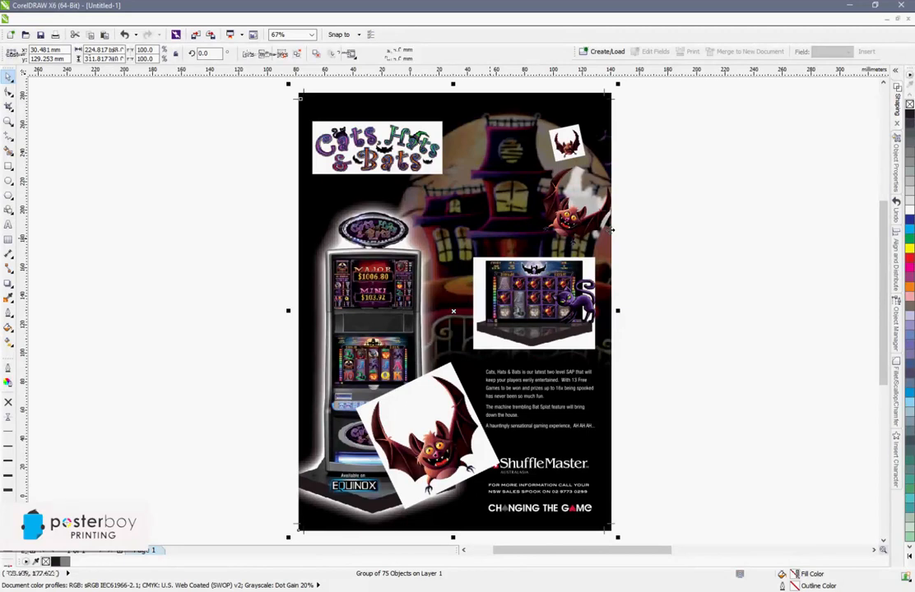
click(715, 247)
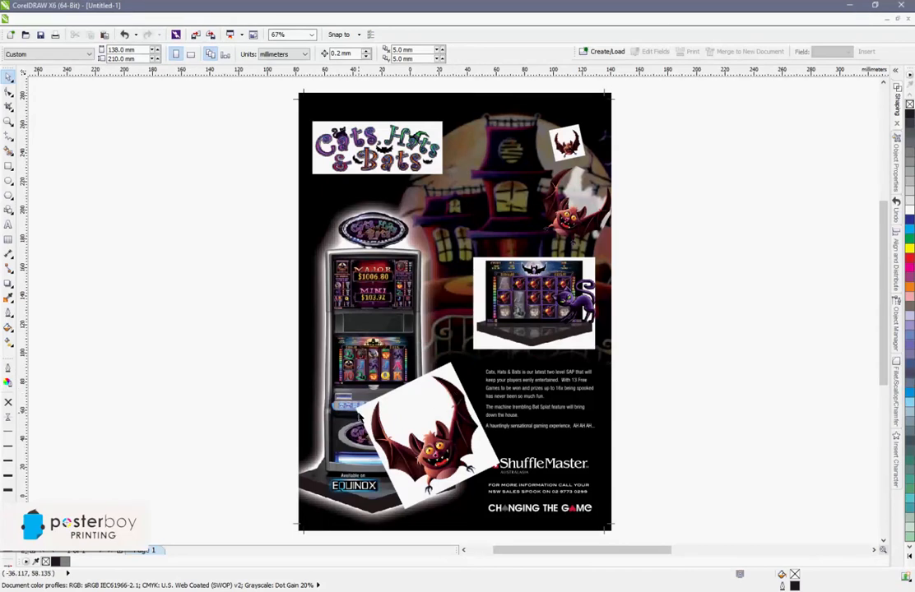
click(434, 384)
key(Escape)
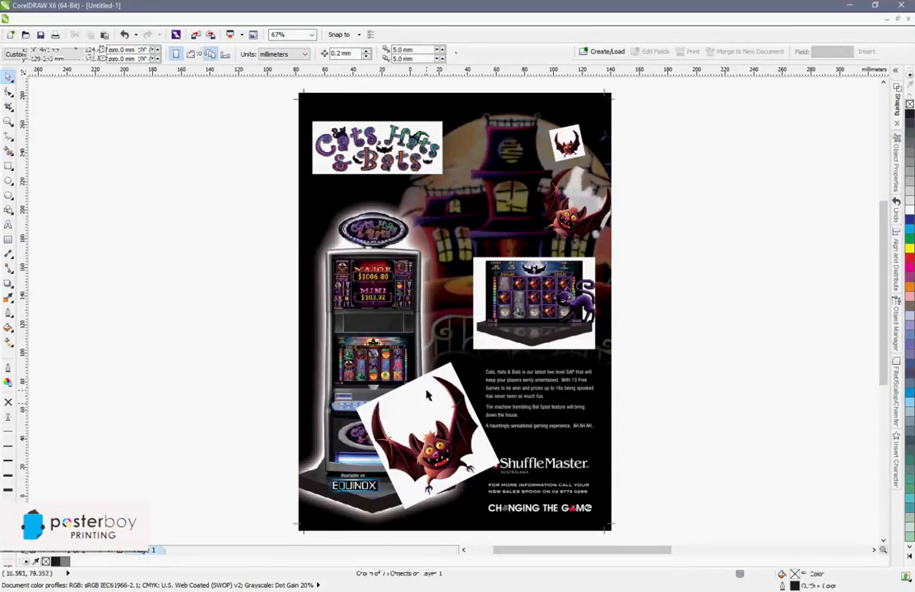
click(422, 396)
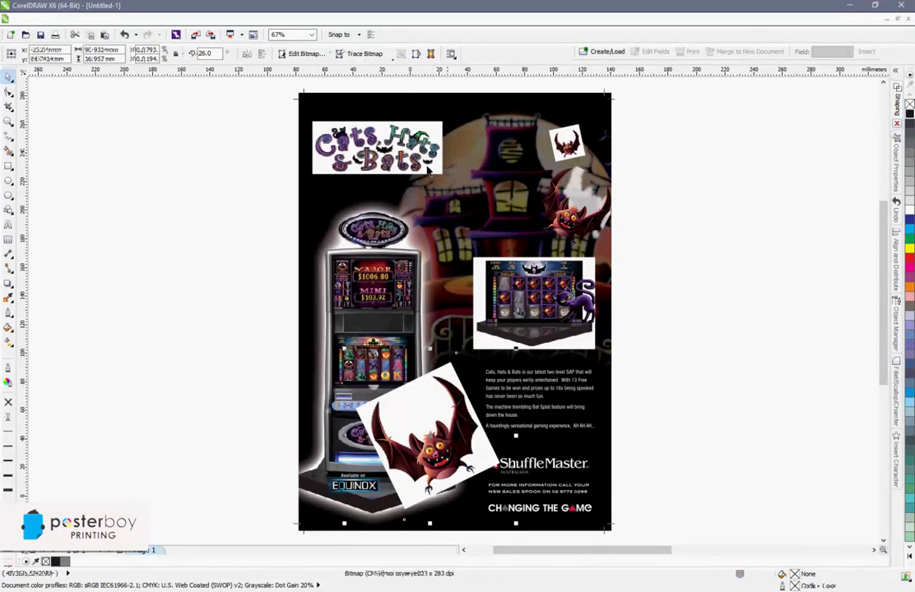
- Fill the white box of the Cats, Hats & Bats title with black (C0 M0 Y0 K100)
click(386, 149)
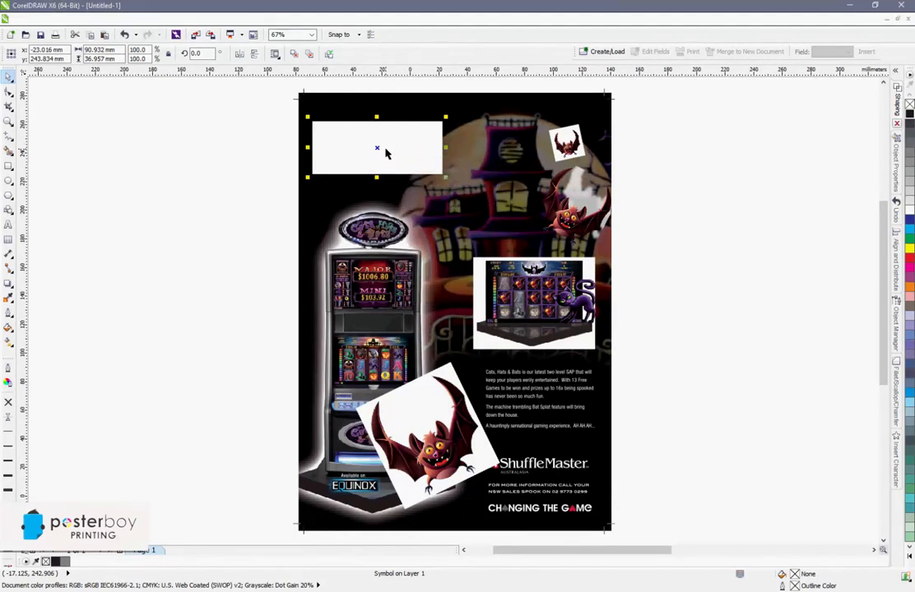
click(909, 118)
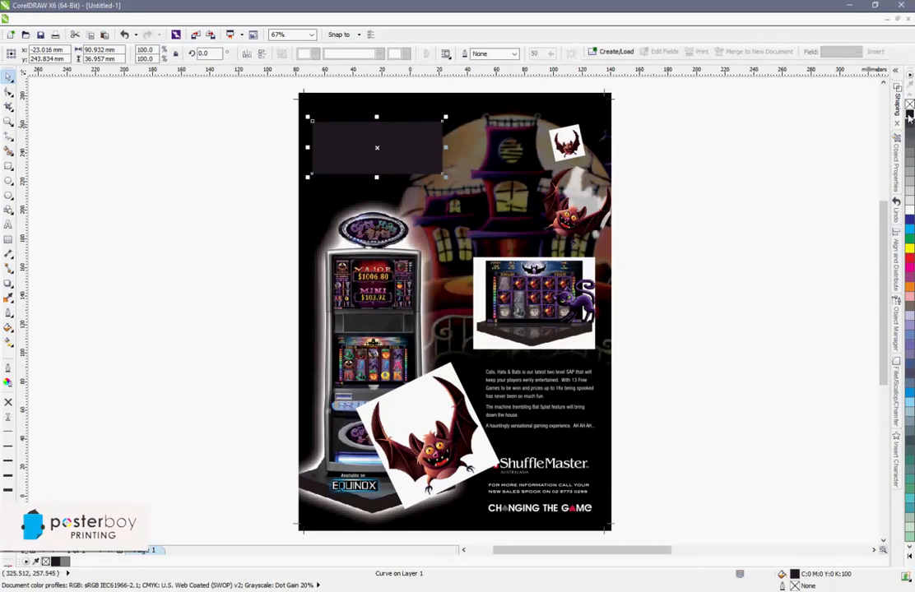
- Start the Transparency tool on the black title box and go through its transparency types, including Bitmap Pattern
click(12, 330)
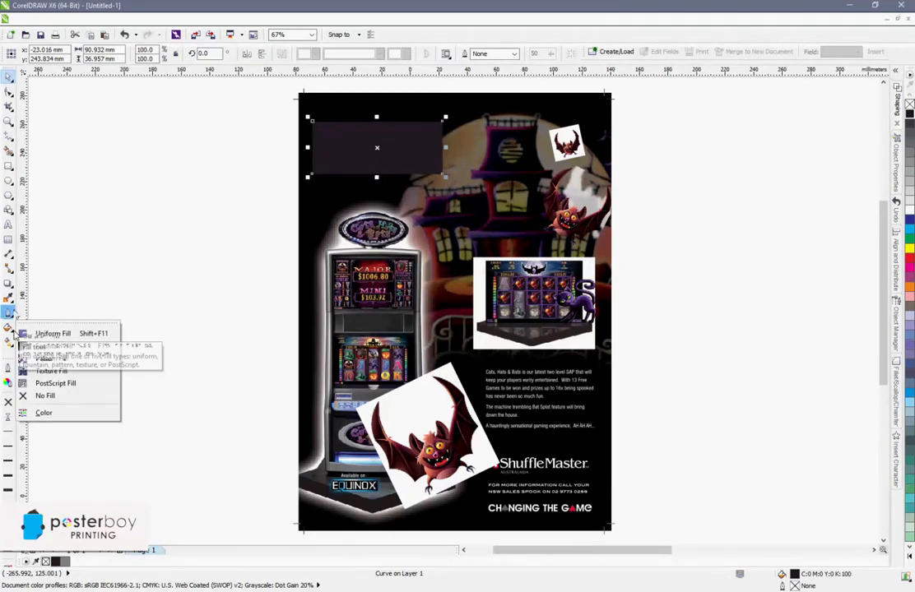
click(10, 315)
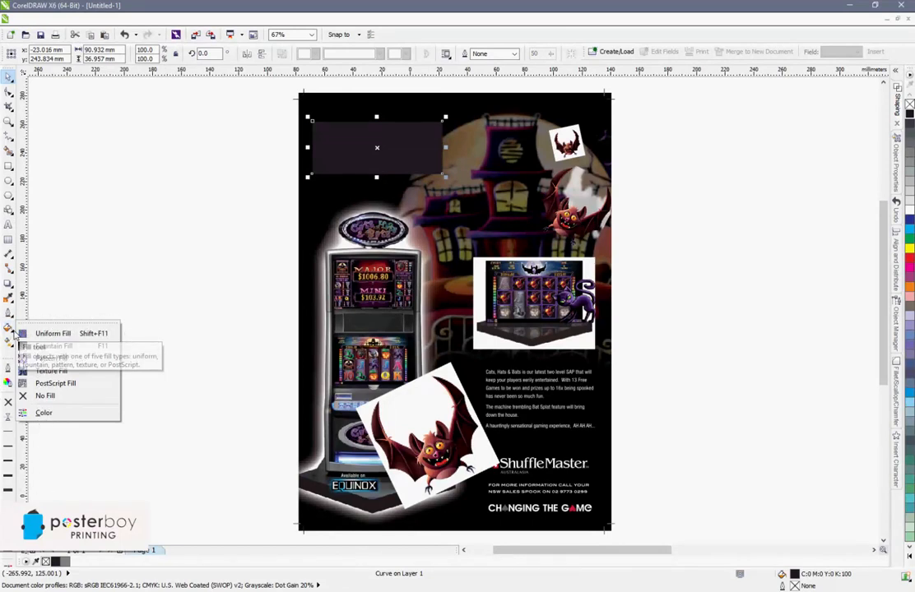
click(8, 347)
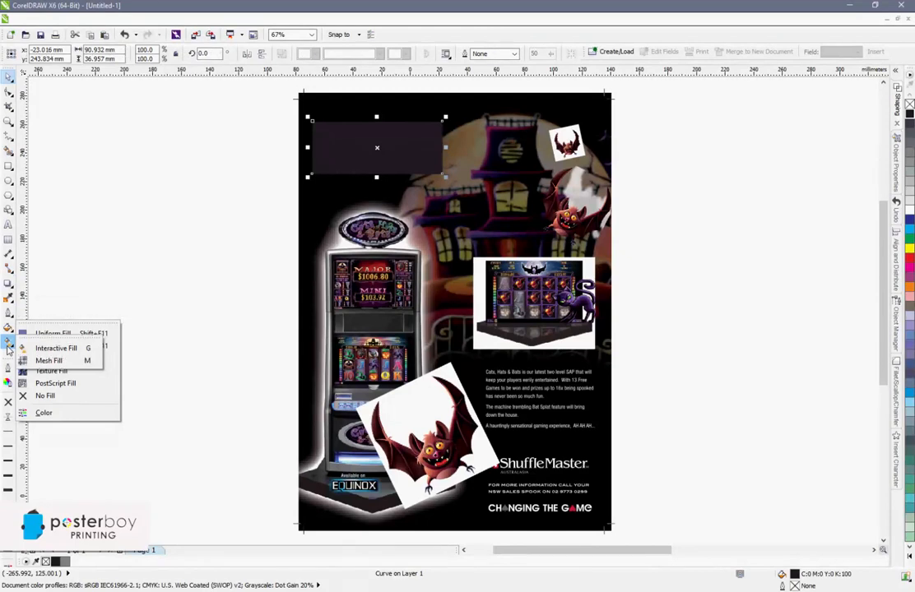
click(8, 283)
click(10, 285)
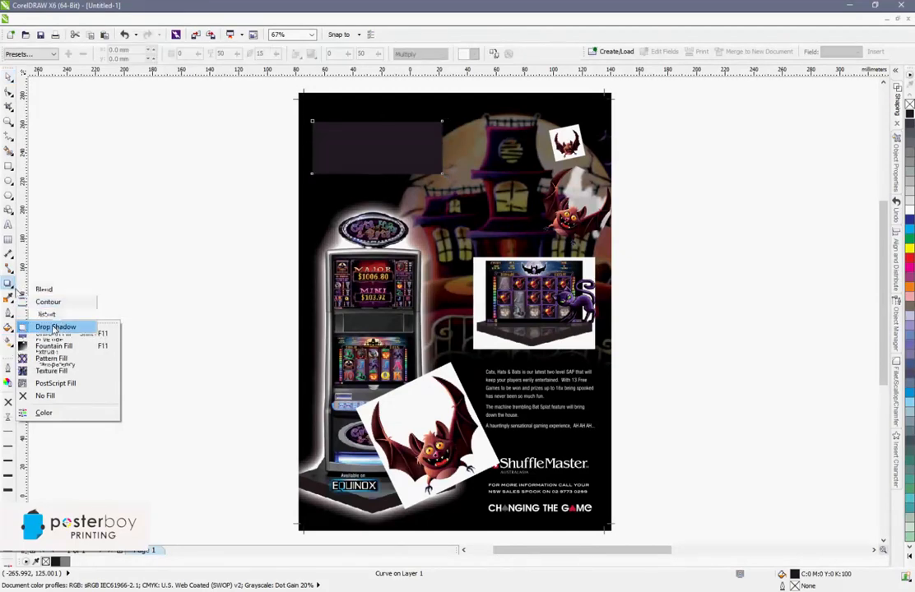
click(54, 327)
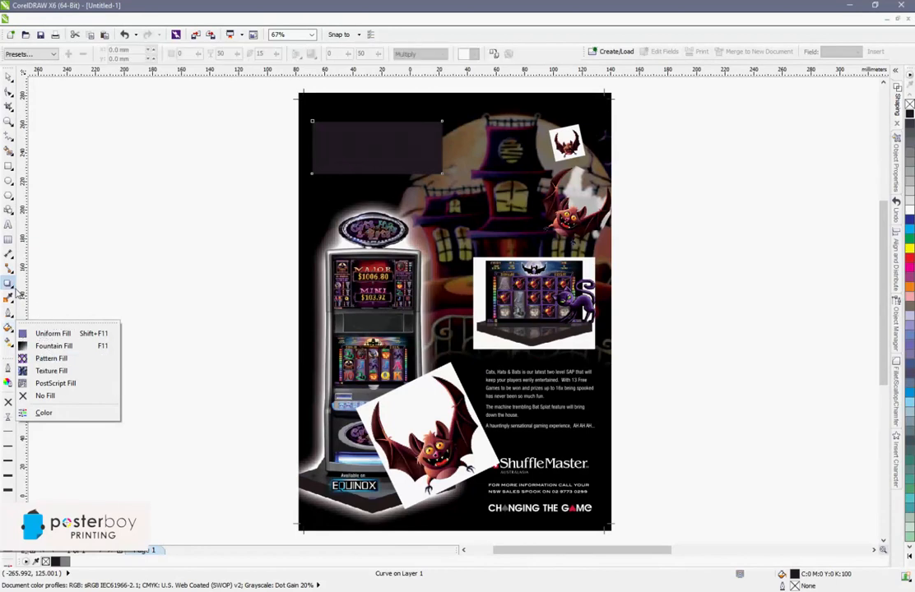
click(10, 284)
click(70, 58)
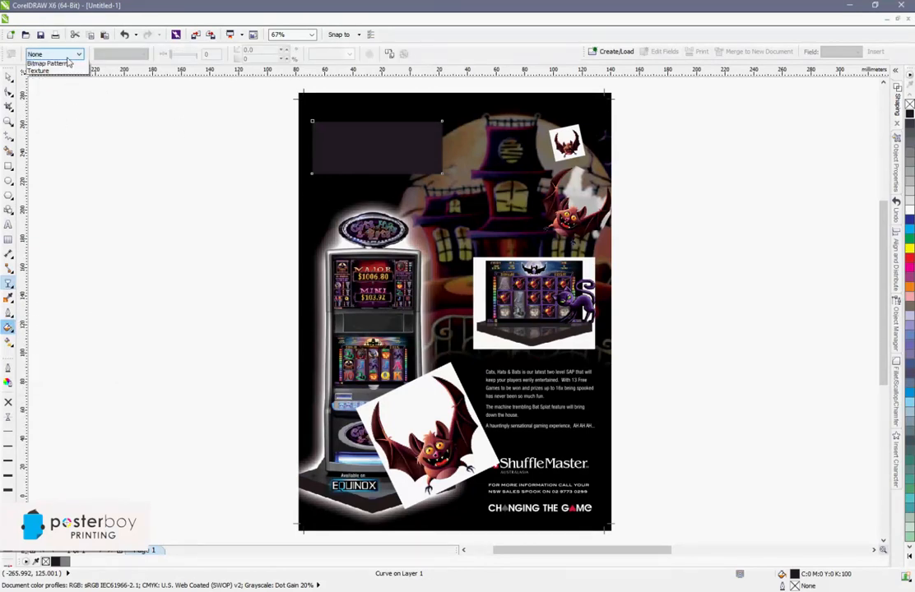
click(66, 62)
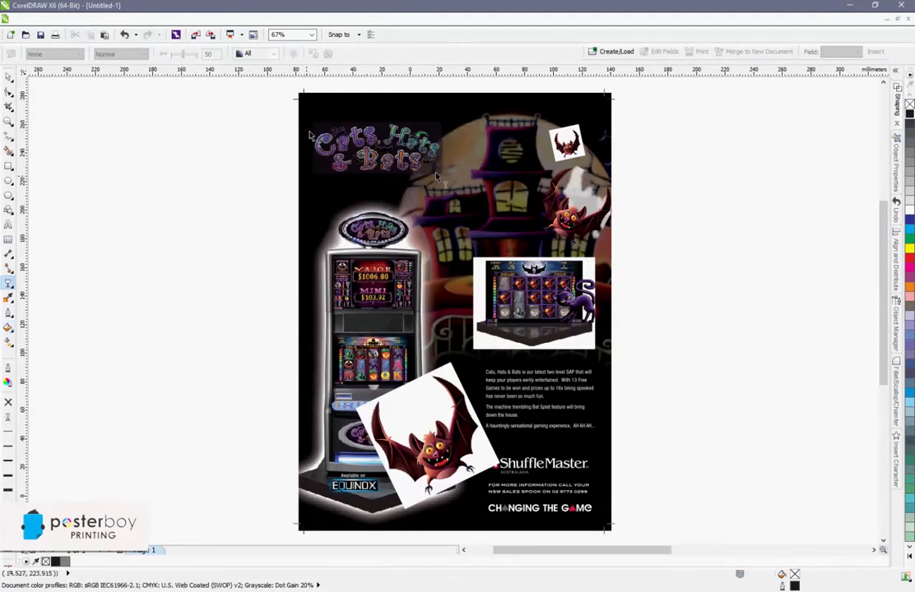
- Inspect the title box against the poster background and check the artwork's overlapping objects in wireframe view
scroll(357, 175, up, 3)
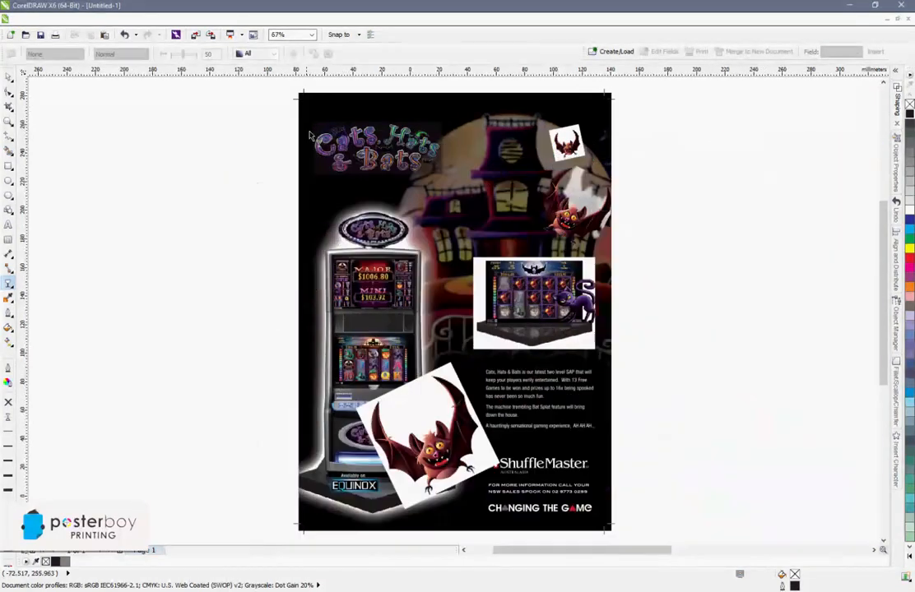
scroll(310, 135, up, 2)
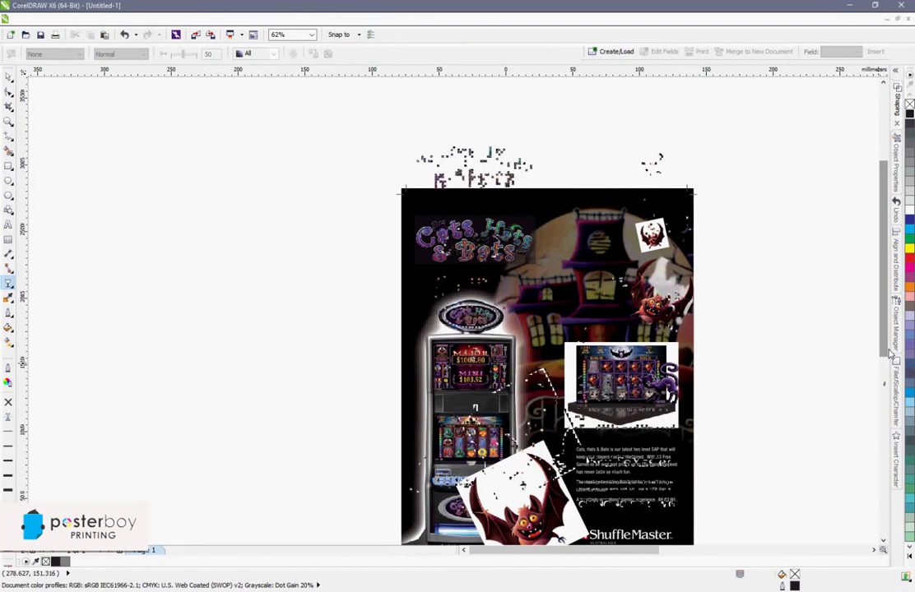
drag(888, 350, 882, 380)
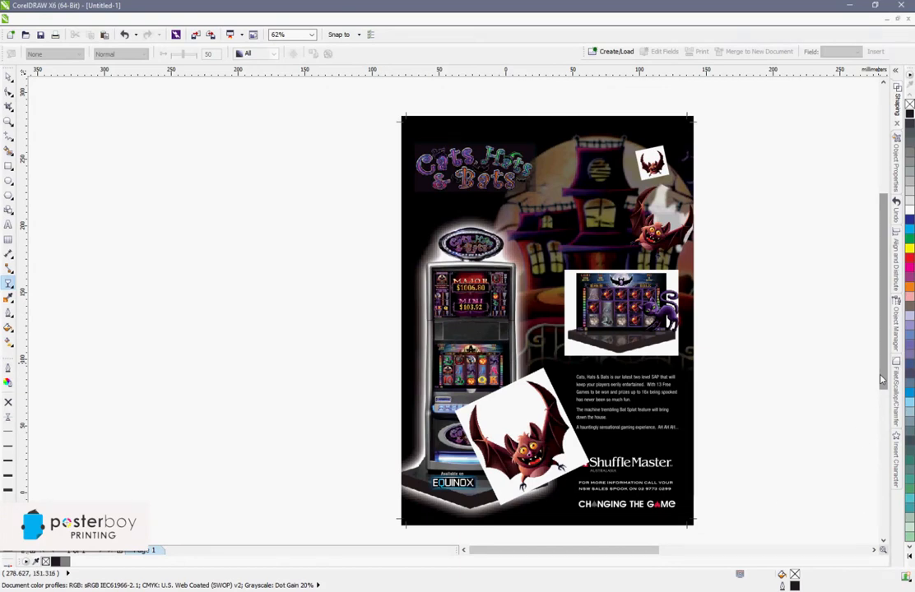
click(512, 274)
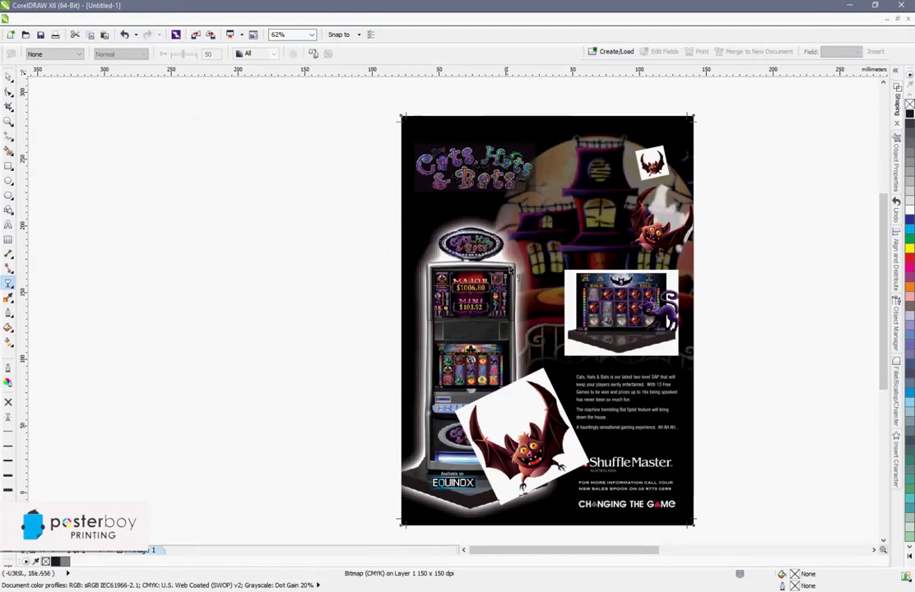
click(515, 343)
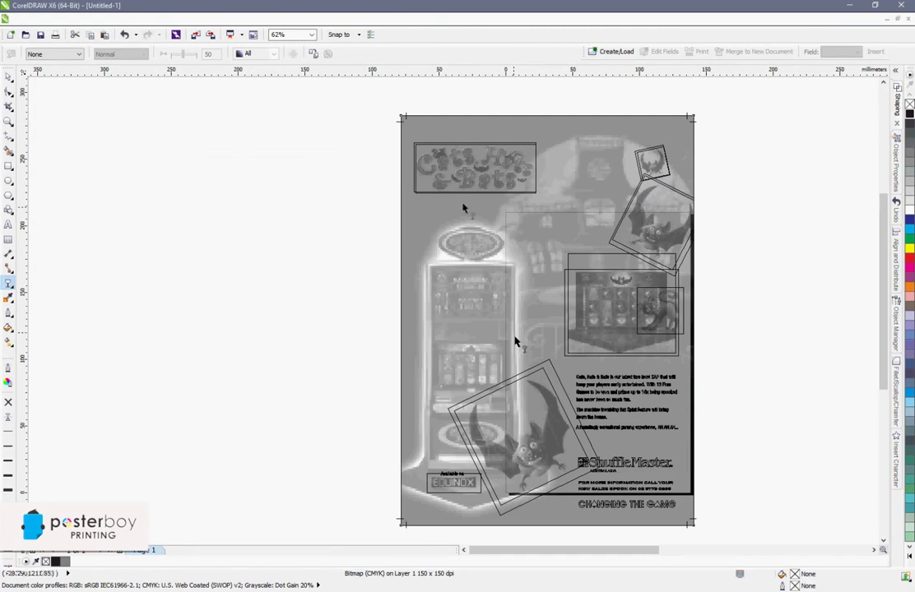
key(space)
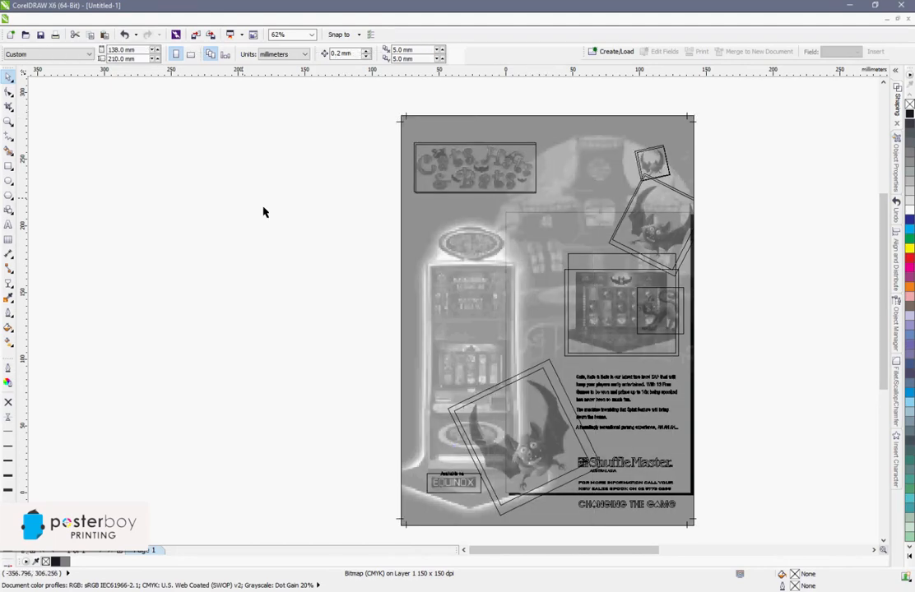
- Inspect the sample of two glowing circles on black by selecting the upper circle and toggling wireframe view
key(ctrl+v)
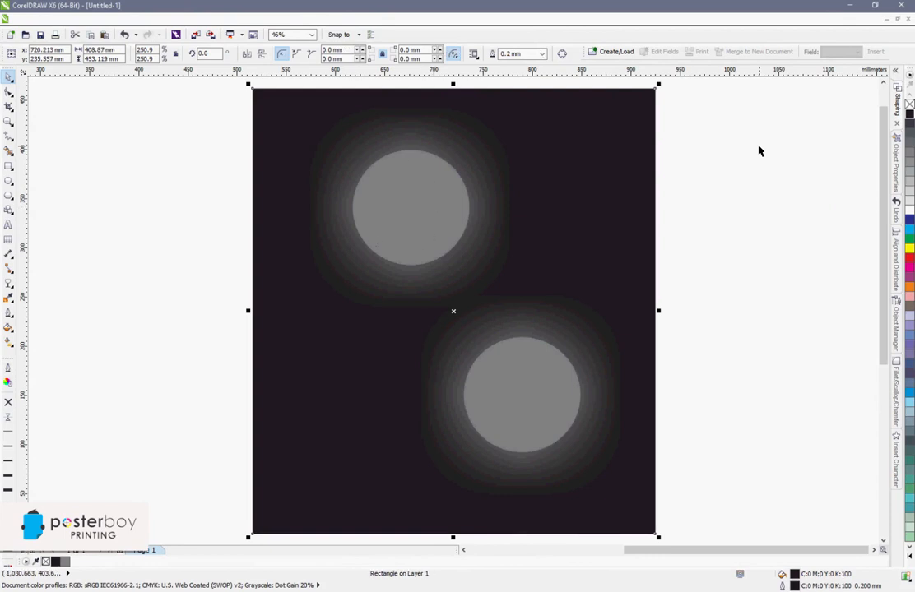
key(Tab)
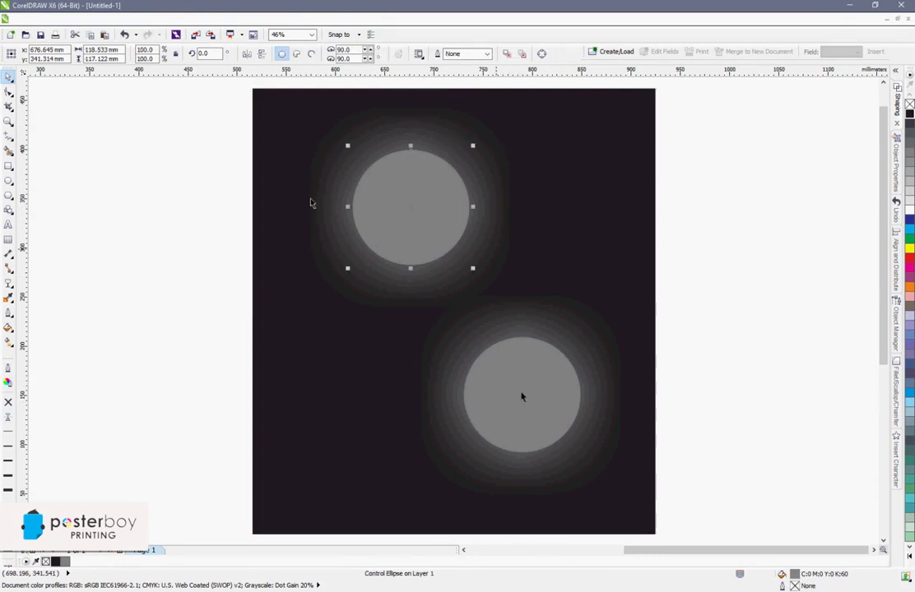
key(shift+F9)
key(shift+F9)
key(shift+F9)
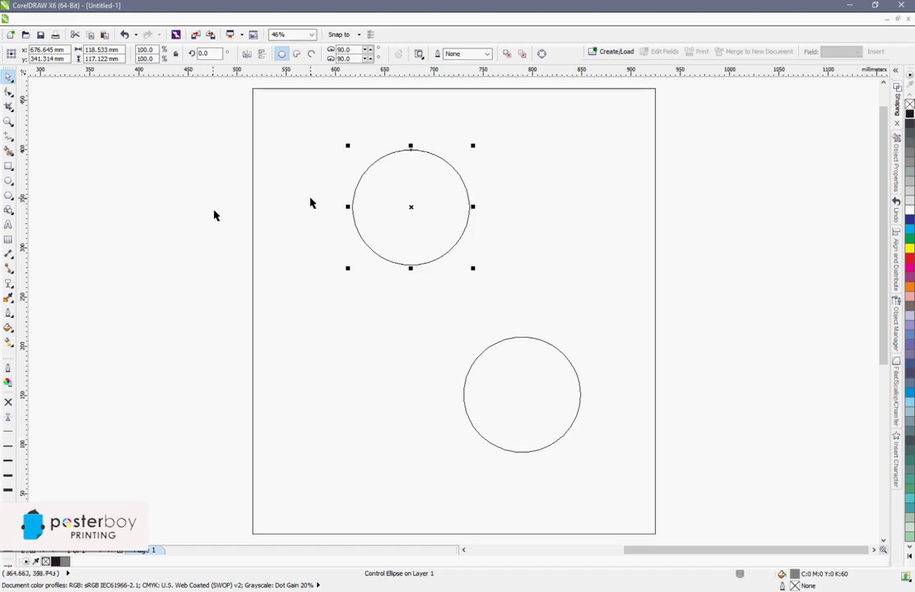
key(shift+F9)
- Convert the sample's rectangle, circles and glows to a single 300 dpi CMYK bitmap without transparent background
scroll(220, 143, down, 2)
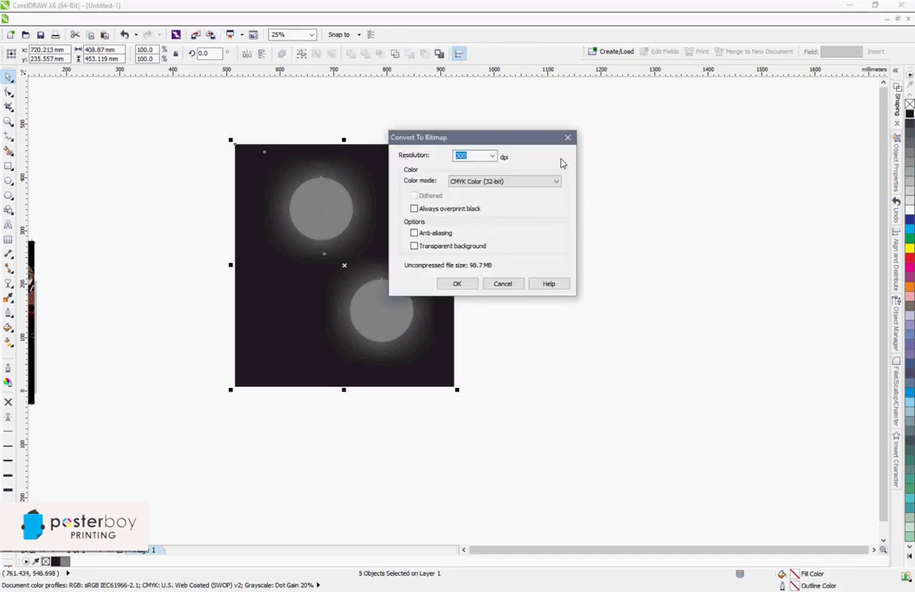
click(457, 284)
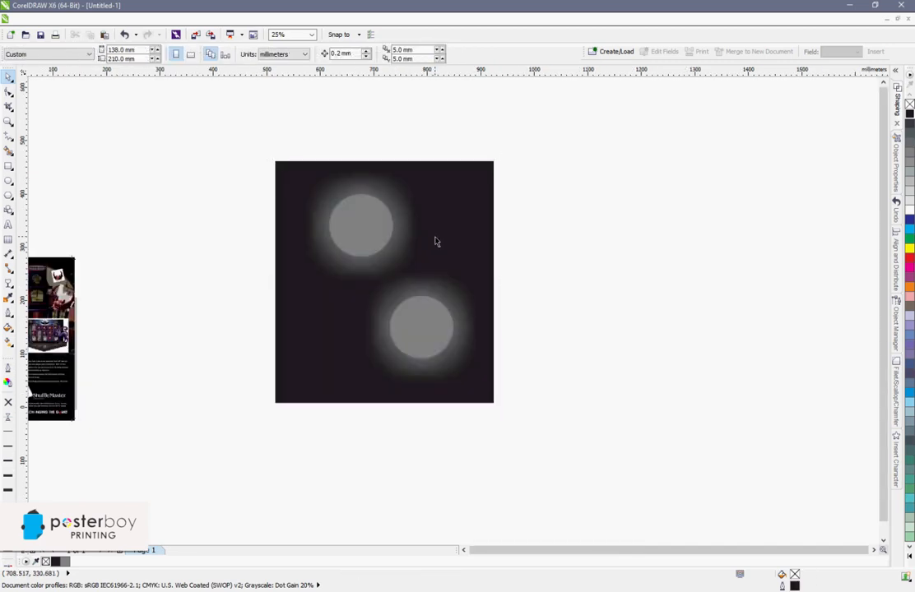
click(407, 231)
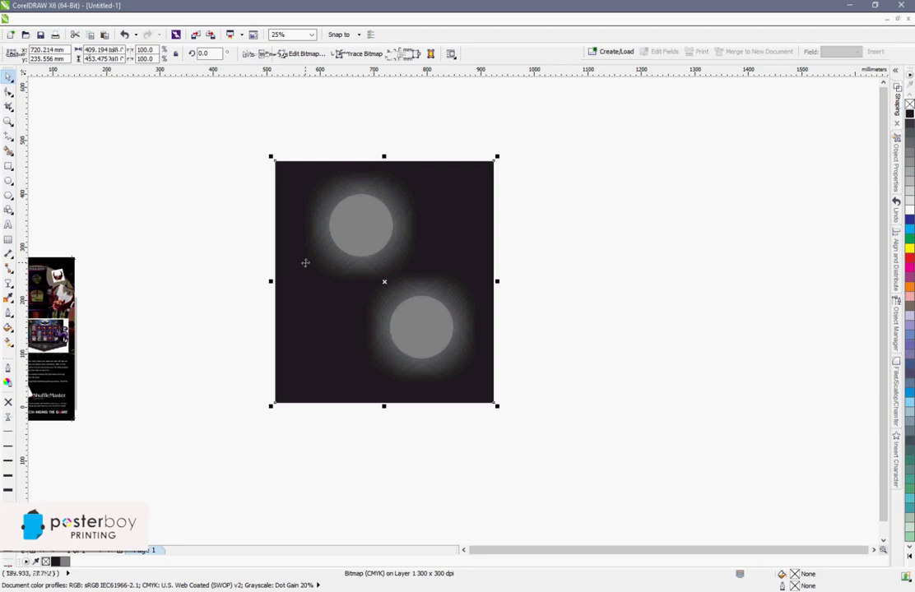
click(261, 321)
key(ctrl+a)
click(261, 322)
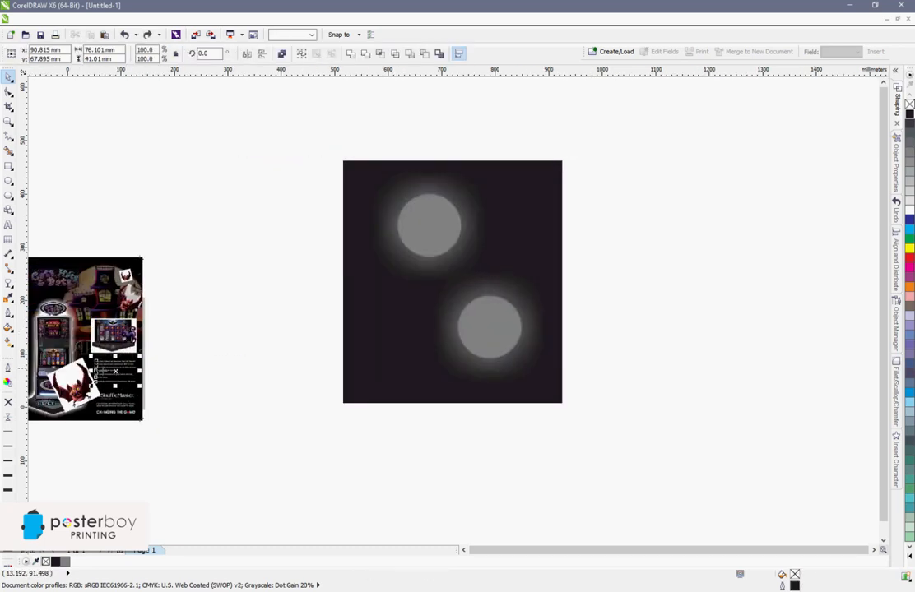
- Move the poster's white paragraph text onto the flattened sample beside the upper circle and enlarge it to 228%
drag(119, 373, 532, 232)
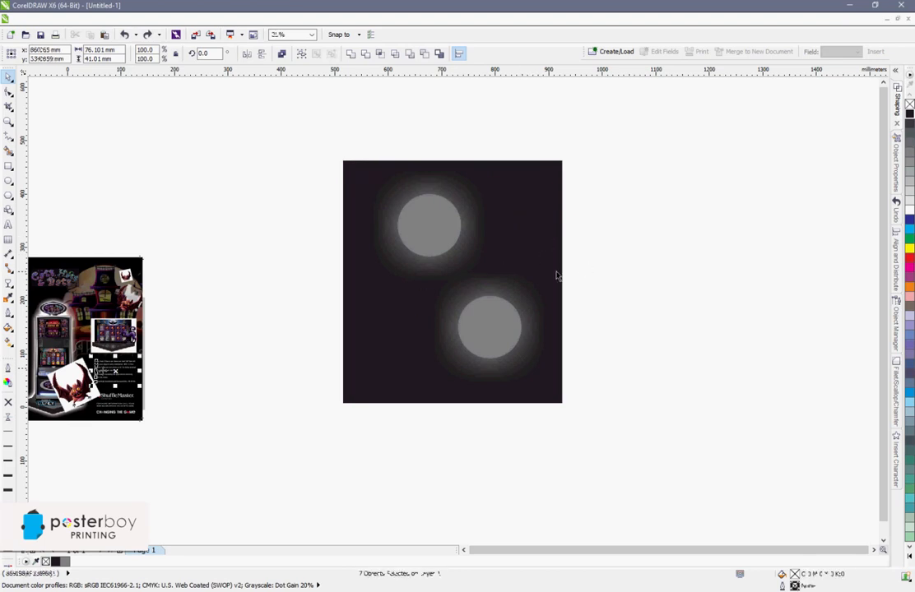
scroll(504, 248, up, 1)
scroll(504, 248, down, 1)
key(ctrl+z)
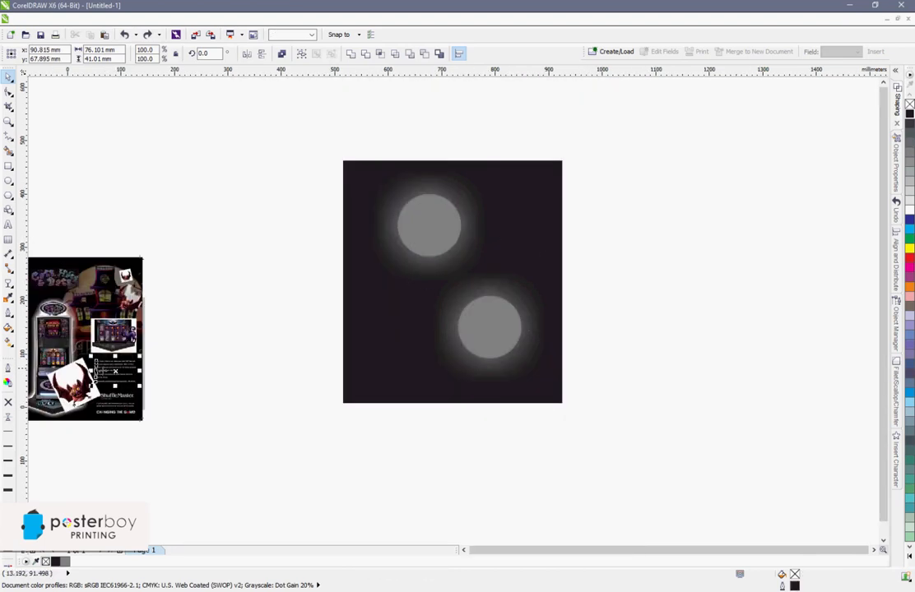
key(ctrl+shift+z)
scroll(504, 260, up, 1)
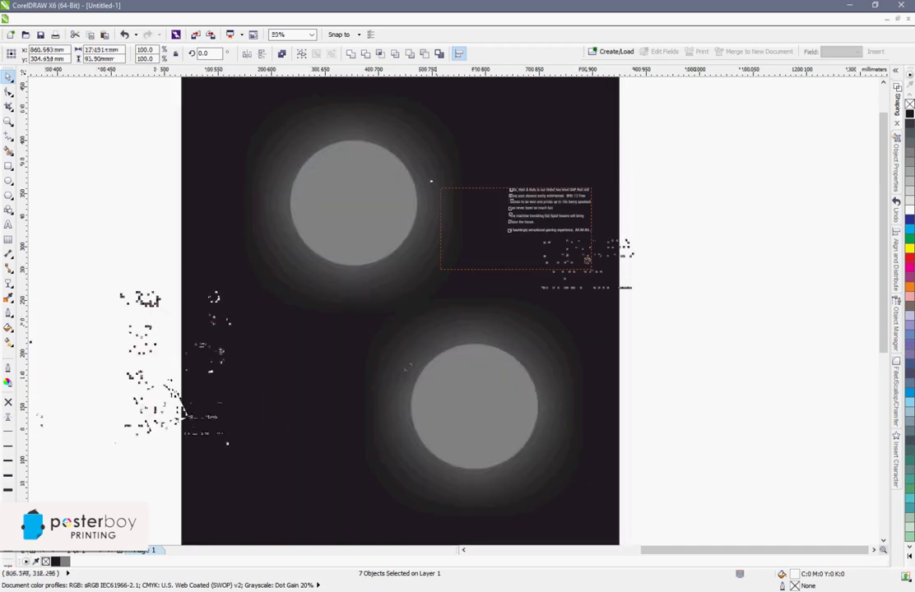
click(690, 266)
scroll(691, 265, down, 1)
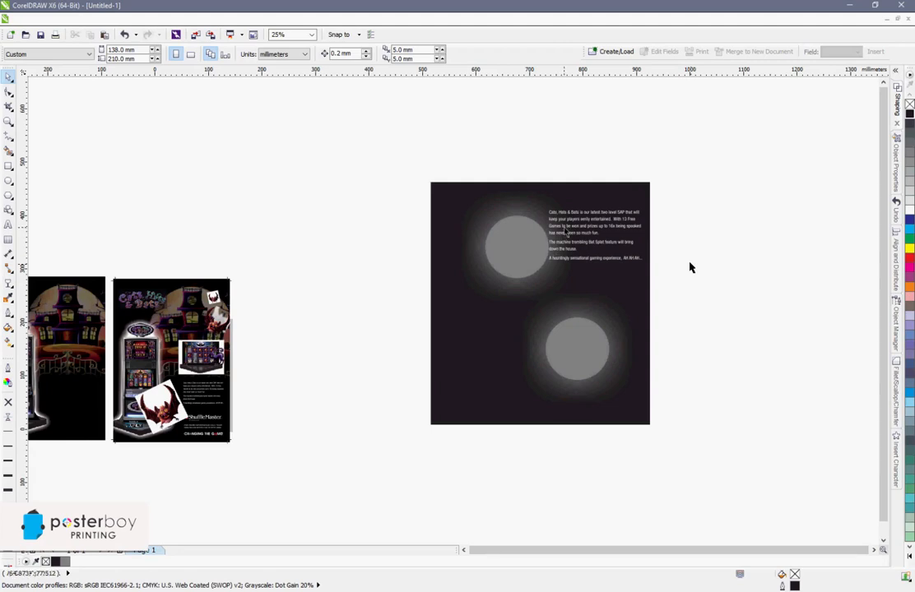
- Compare the paragraph's vector curves with the flattened circles bitmap beneath in wireframe view
key(Tab)
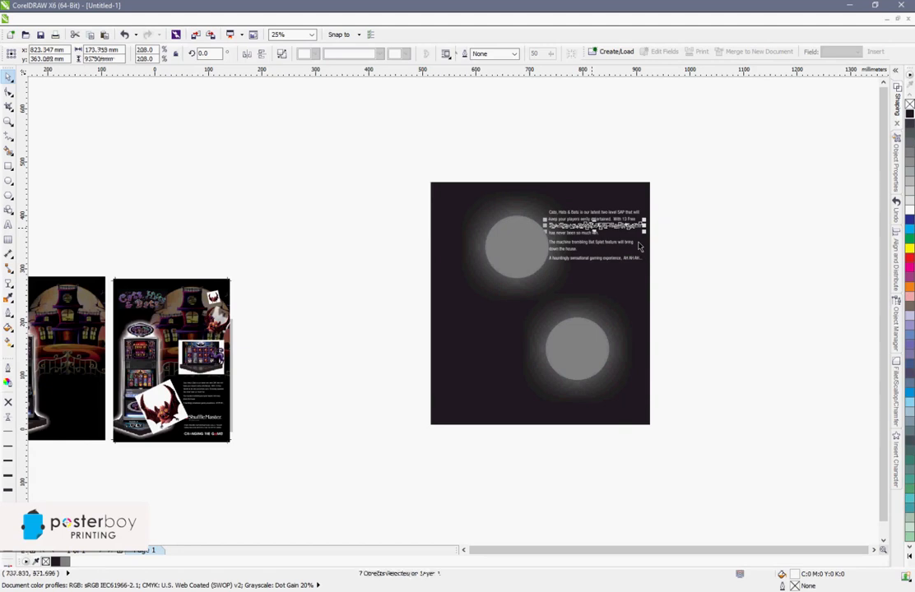
drag(394, 149, 737, 482)
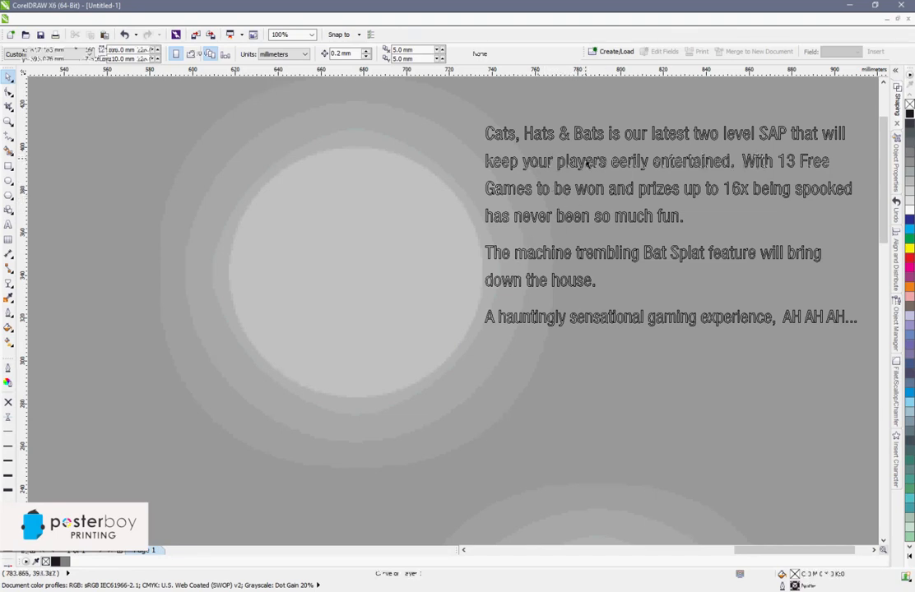
scroll(628, 260, down, 2)
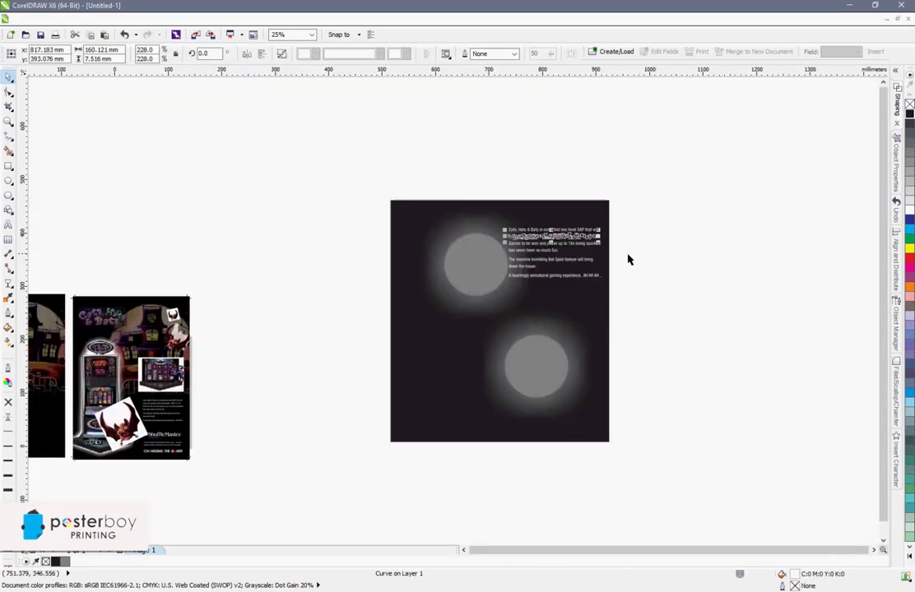
- Show the "Flatten Transparencies" text close up
key(Tab)
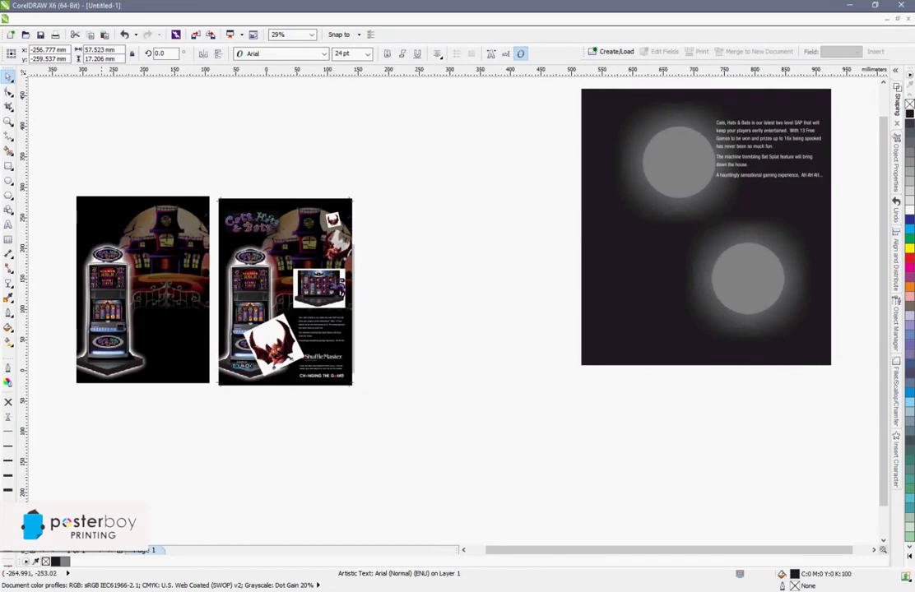
key(shift+F2)
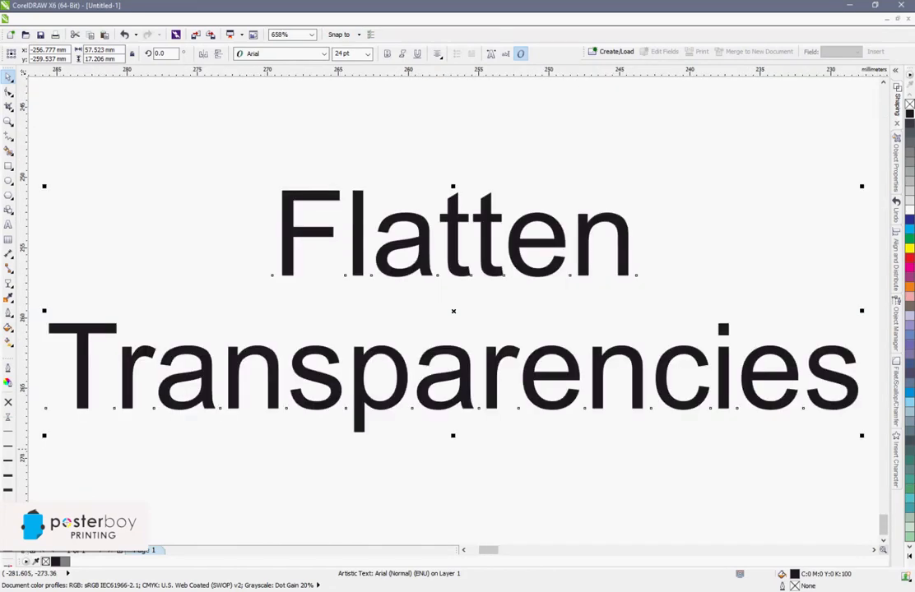